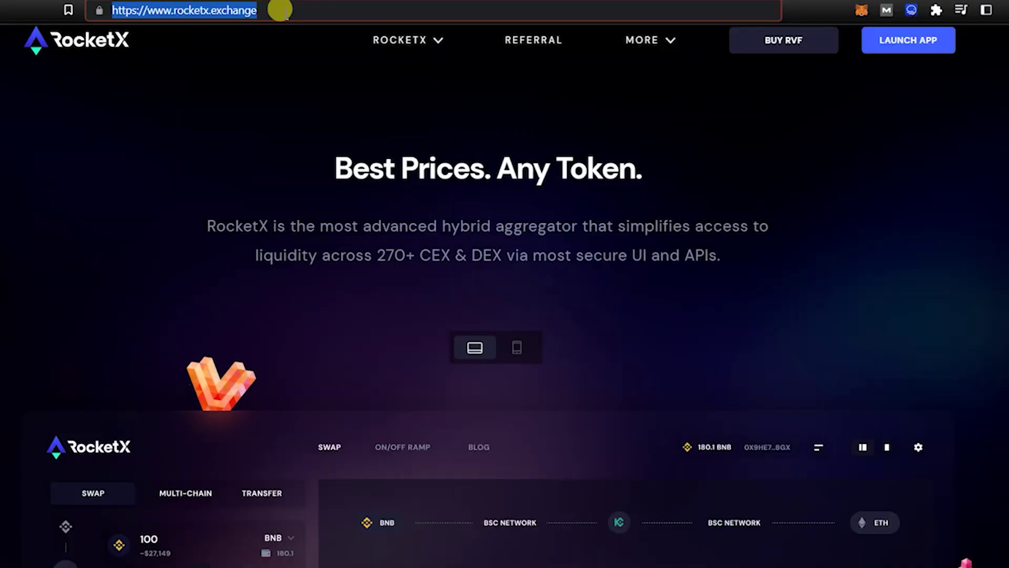
Scroll through the RocketX landing page, then return to the top.
{"action": "left_click", "coordinate": [323, 282]}
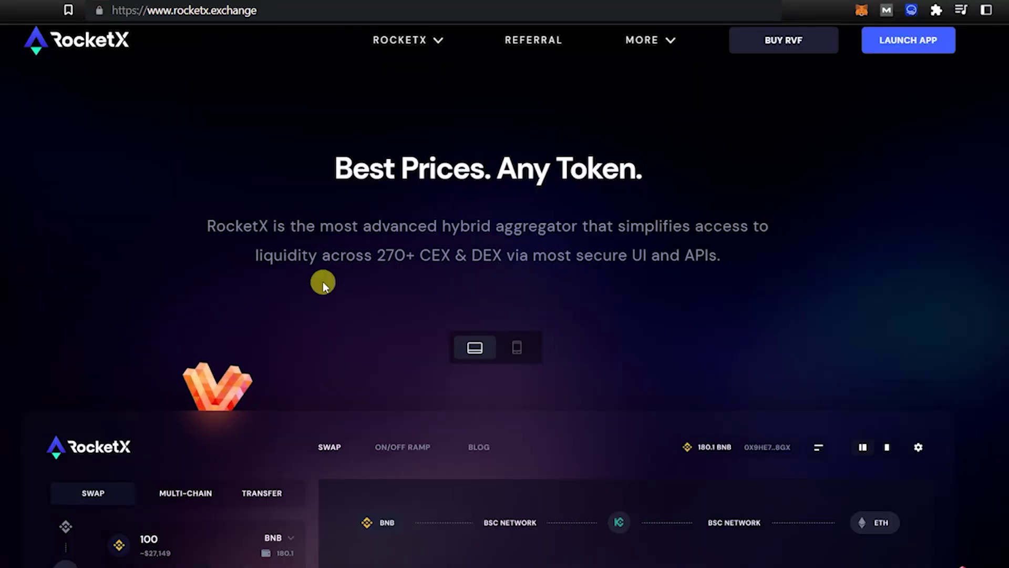
{"action": "scroll", "coordinate": [323, 282], "scroll_direction": "down", "scroll_amount": 5}
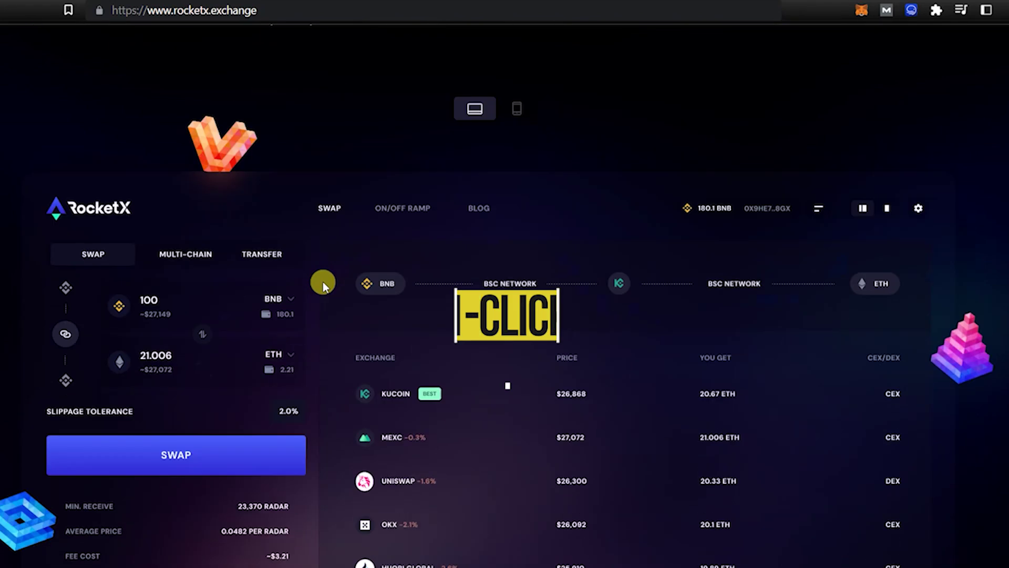
{"action": "scroll", "coordinate": [323, 282], "scroll_direction": "down", "scroll_amount": 1}
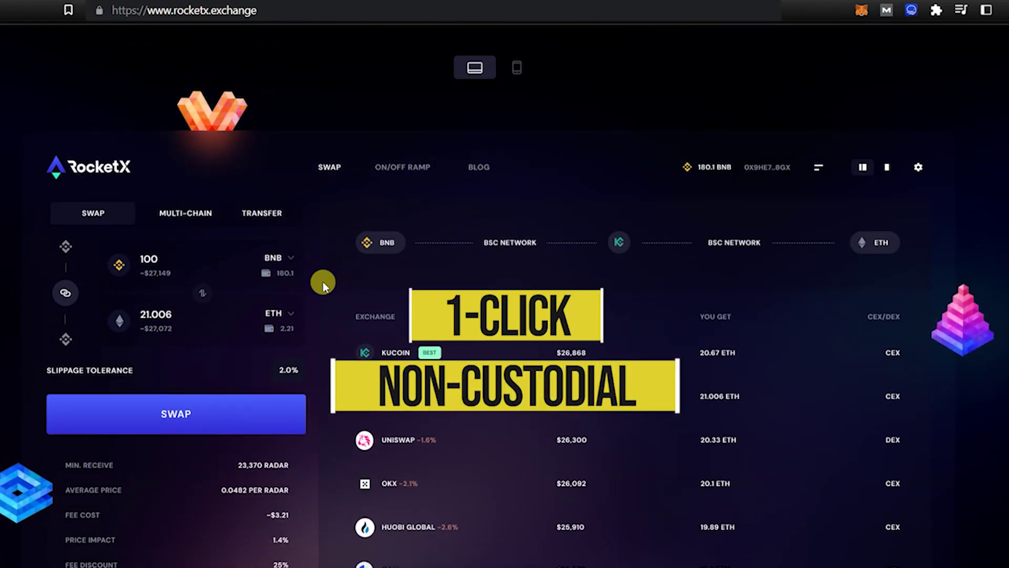
{"action": "scroll", "coordinate": [323, 282], "scroll_direction": "down", "scroll_amount": 15}
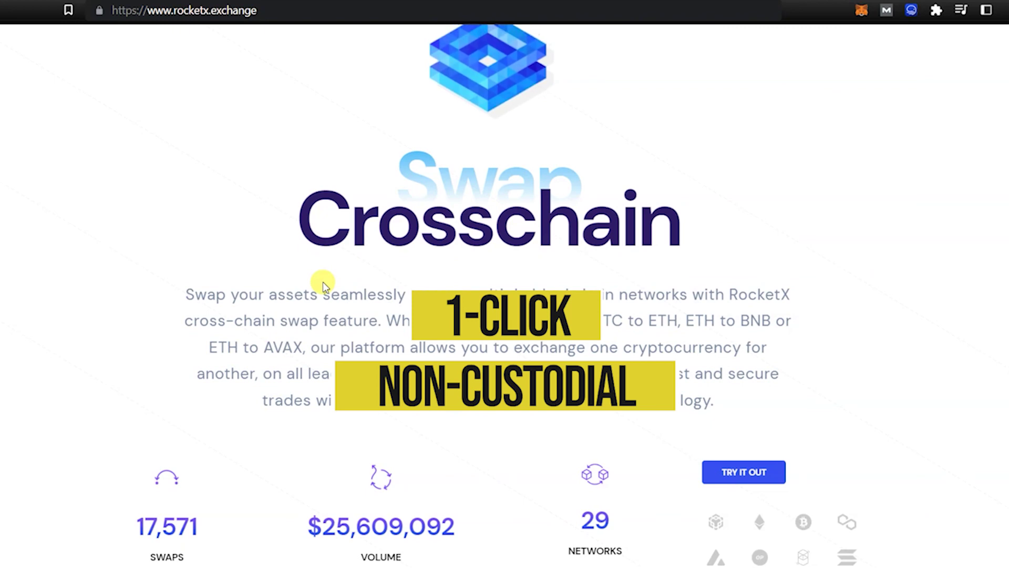
{"action": "scroll", "coordinate": [323, 282], "scroll_direction": "down", "scroll_amount": 1}
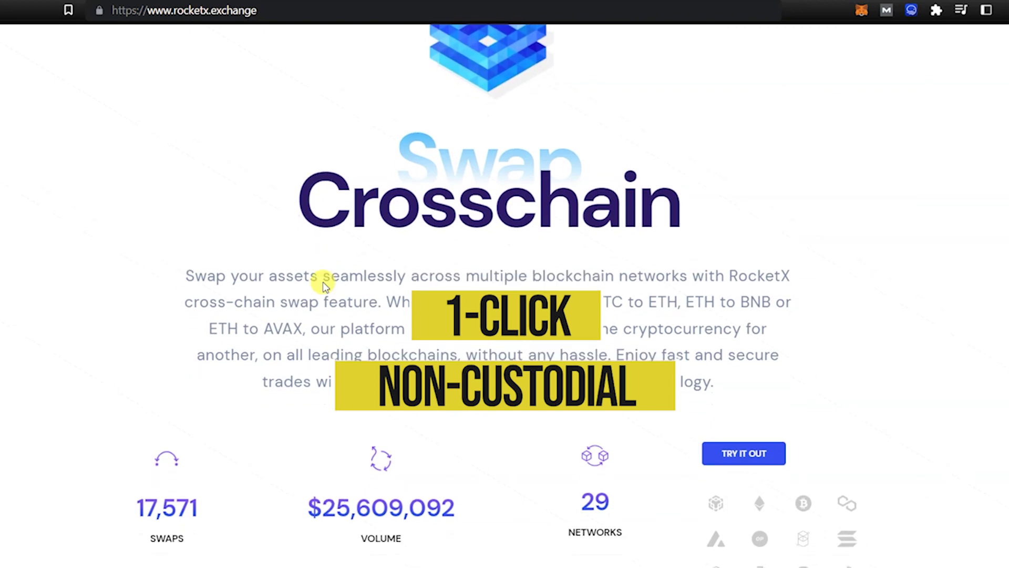
{"action": "scroll", "coordinate": [323, 284], "scroll_direction": "down", "scroll_amount": 15}
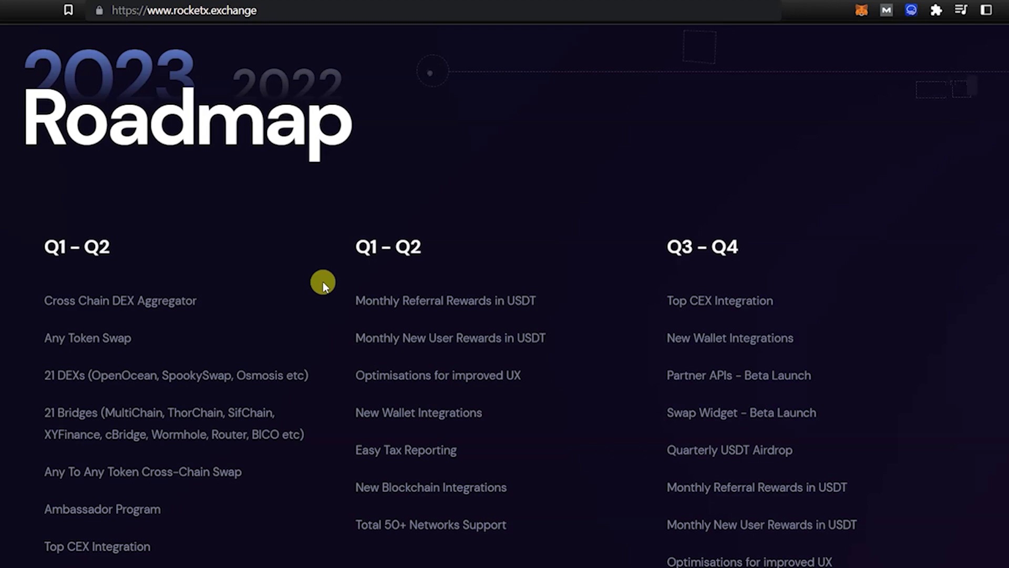
{"action": "key", "text": "Home"}
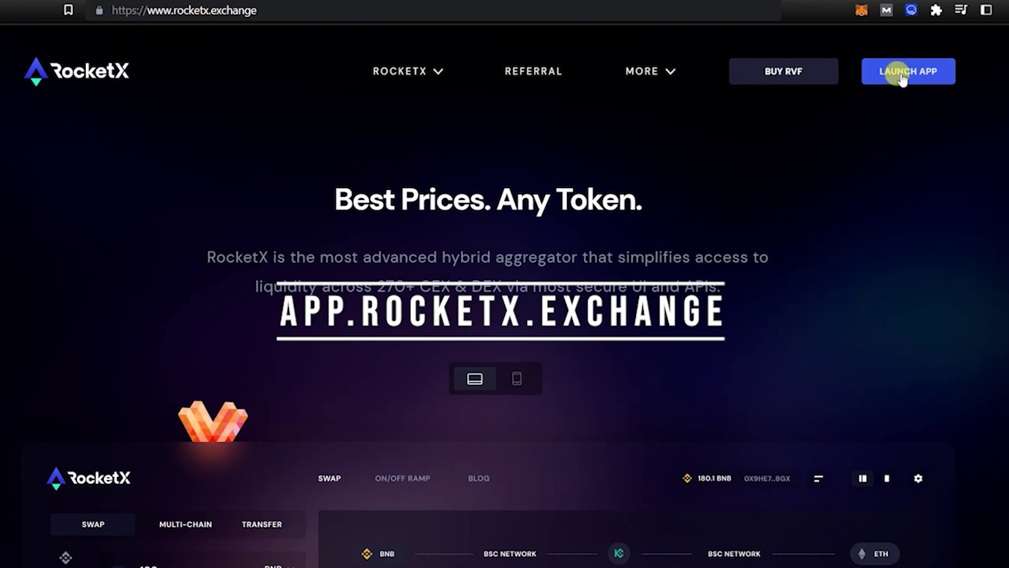
Launch the swap app and connect the MetaMask wallet on Arbitrum One.
{"action": "left_click", "coordinate": [900, 74]}
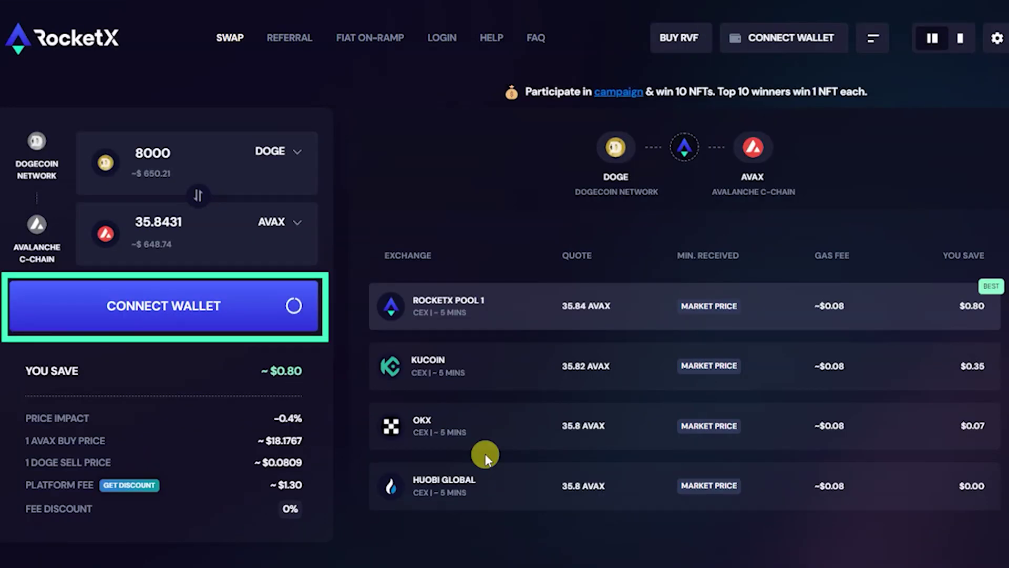
{"action": "left_click", "coordinate": [241, 323]}
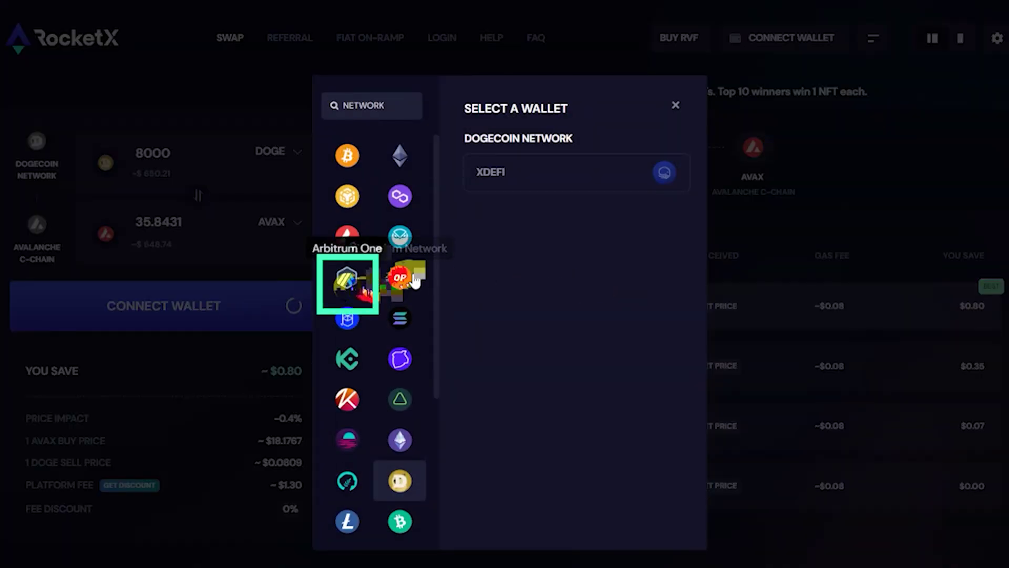
{"action": "left_click", "coordinate": [351, 290]}
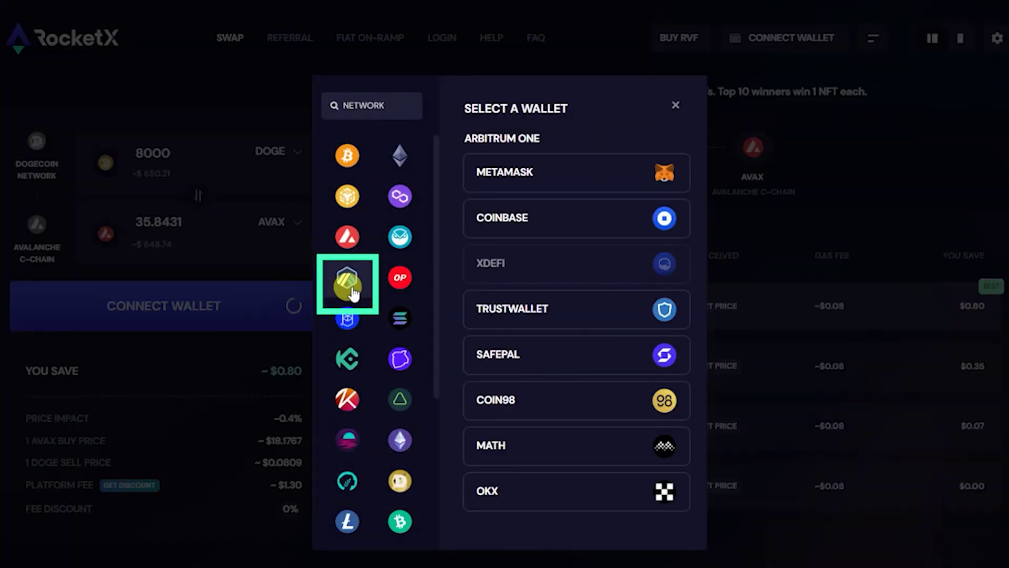
{"action": "left_click", "coordinate": [513, 179]}
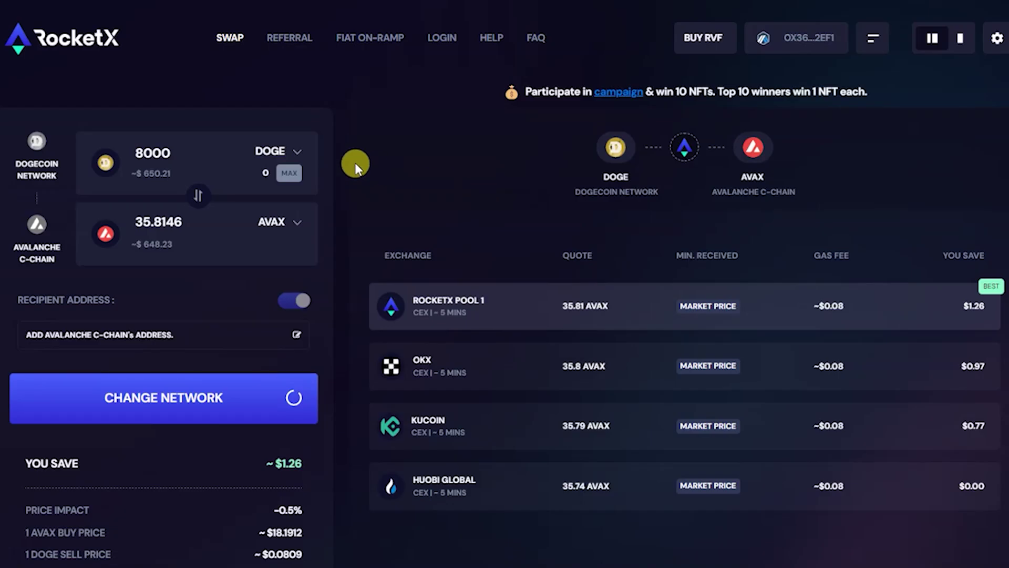
Set the token to swap from to ETH on Arbitrum One.
{"action": "left_click", "coordinate": [298, 154]}
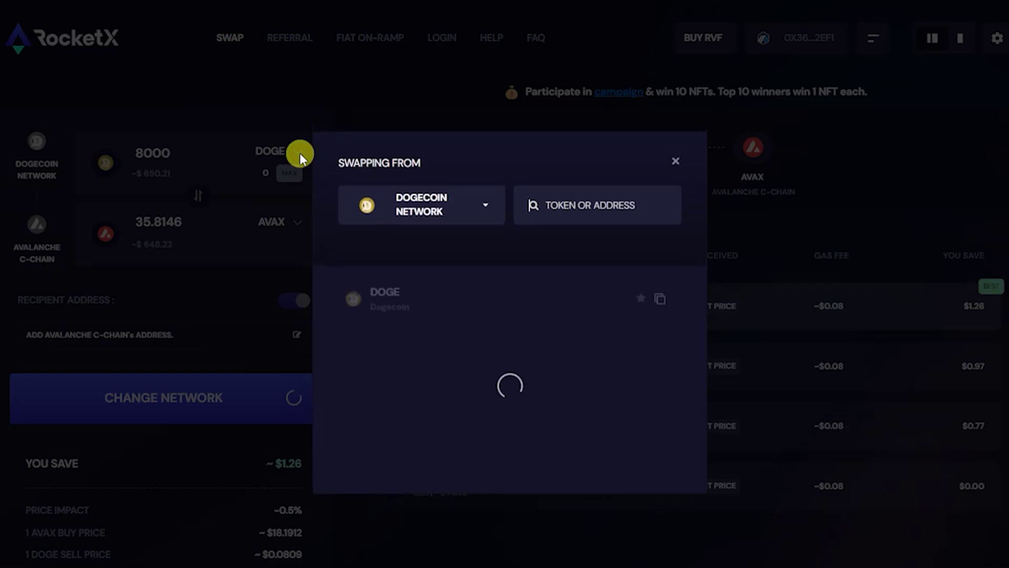
{"action": "left_click", "coordinate": [477, 213]}
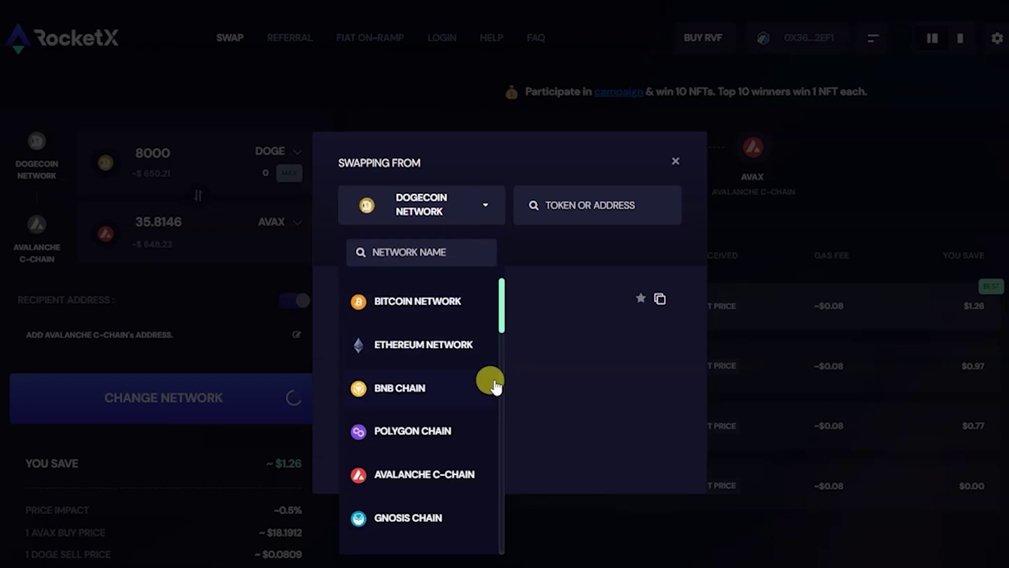
{"action": "left_click", "coordinate": [502, 405]}
{"action": "left_click", "coordinate": [429, 321]}
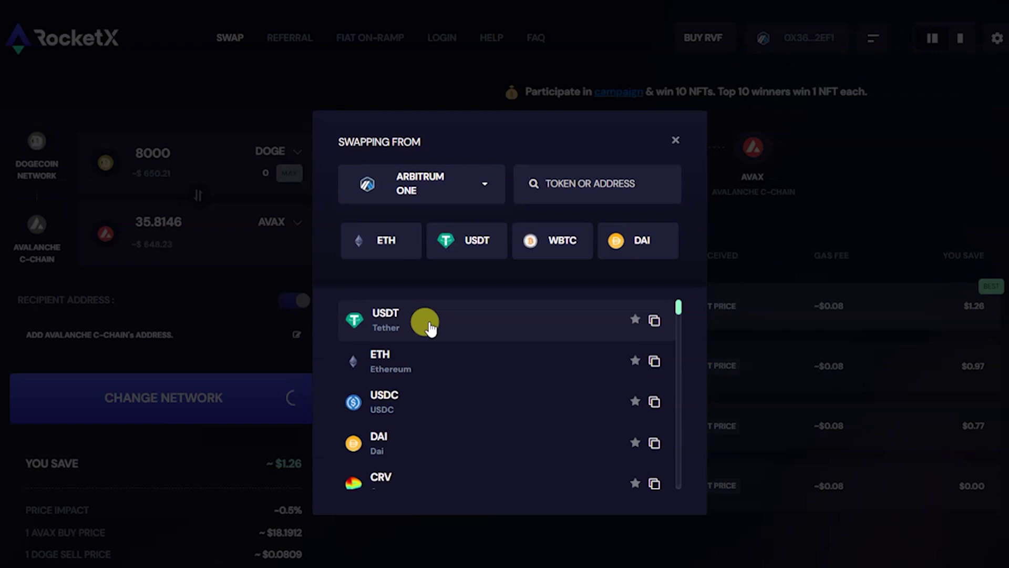
{"action": "left_click", "coordinate": [374, 253]}
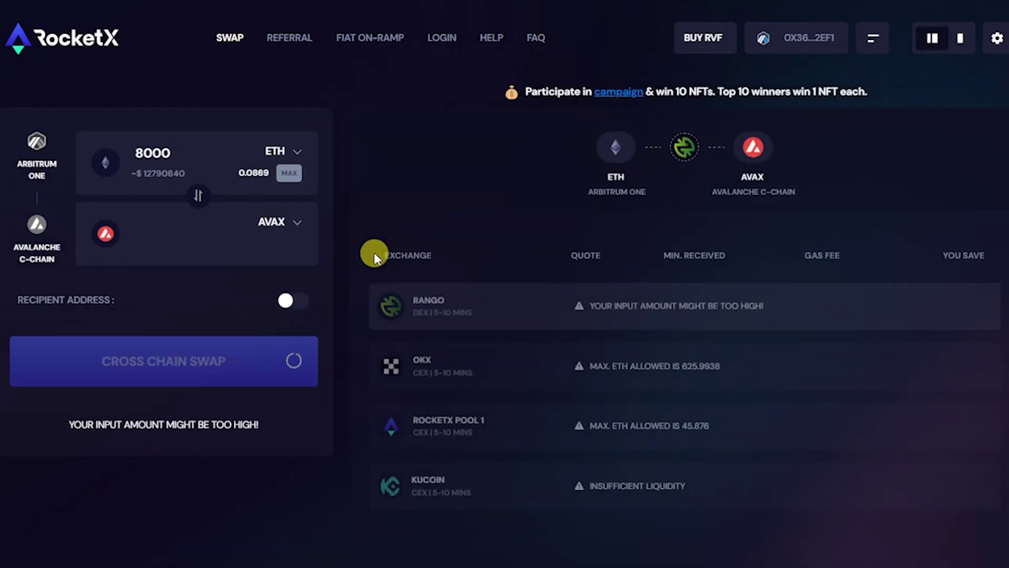
Set the token to receive to ETH on Ethereum Network.
{"action": "left_click", "coordinate": [292, 225]}
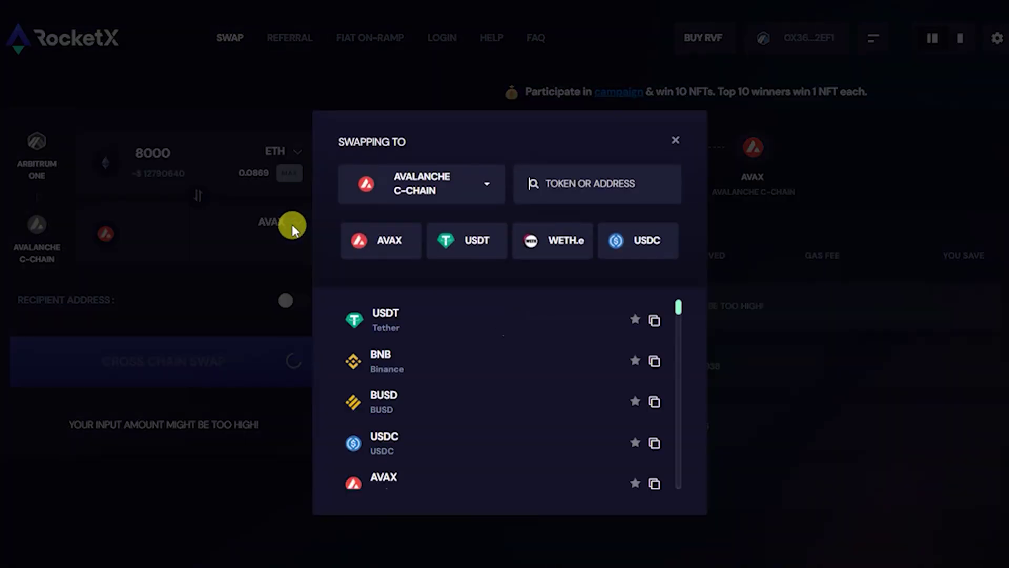
{"action": "left_click", "coordinate": [469, 184]}
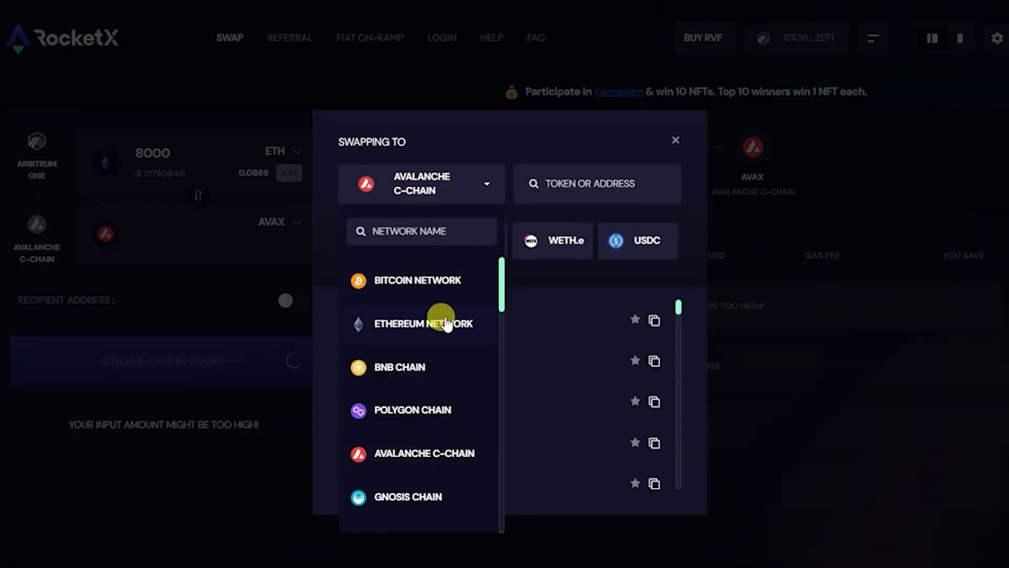
{"action": "left_click", "coordinate": [445, 324]}
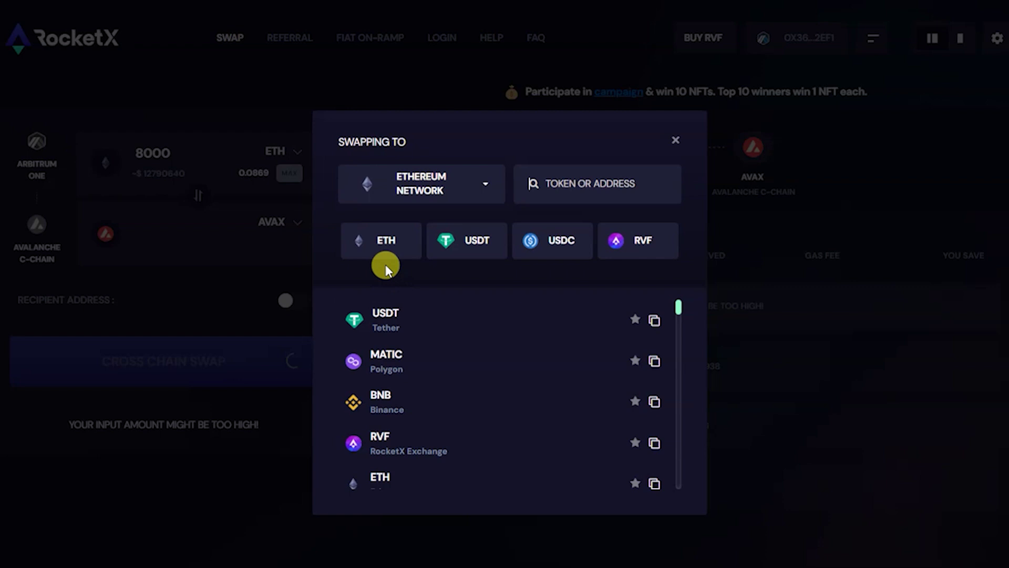
{"action": "left_click", "coordinate": [384, 251]}
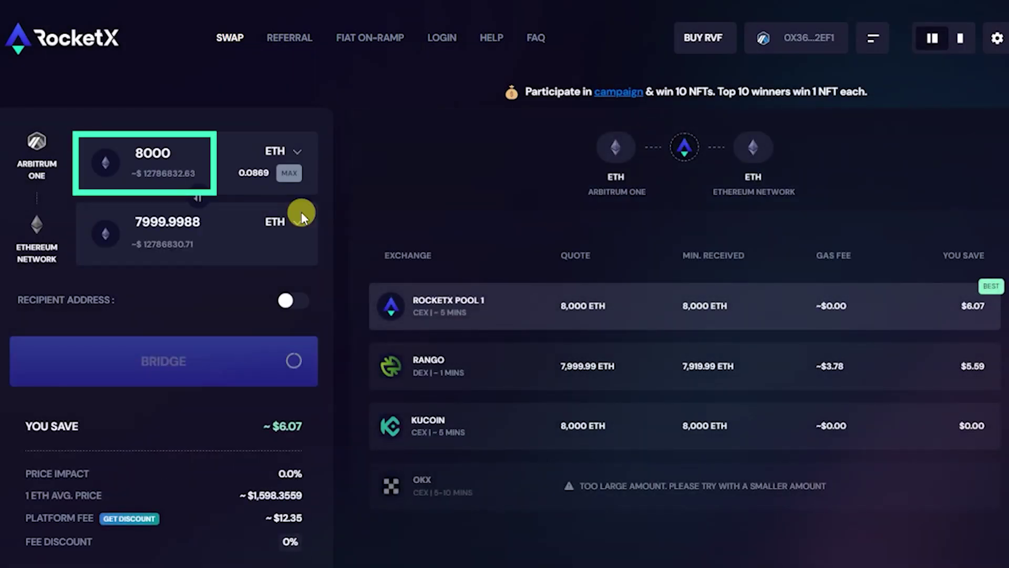
Bridge the full ETH balance via OKX after comparing the Rango and KuCoin routes, and review the discount tiers.
{"action": "left_click", "coordinate": [288, 174]}
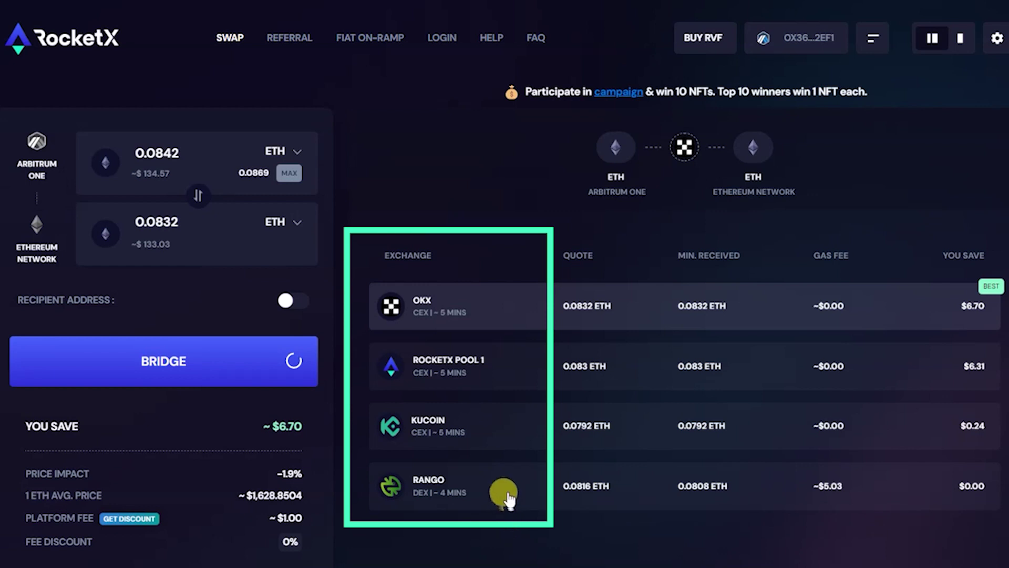
{"action": "left_click", "coordinate": [506, 482]}
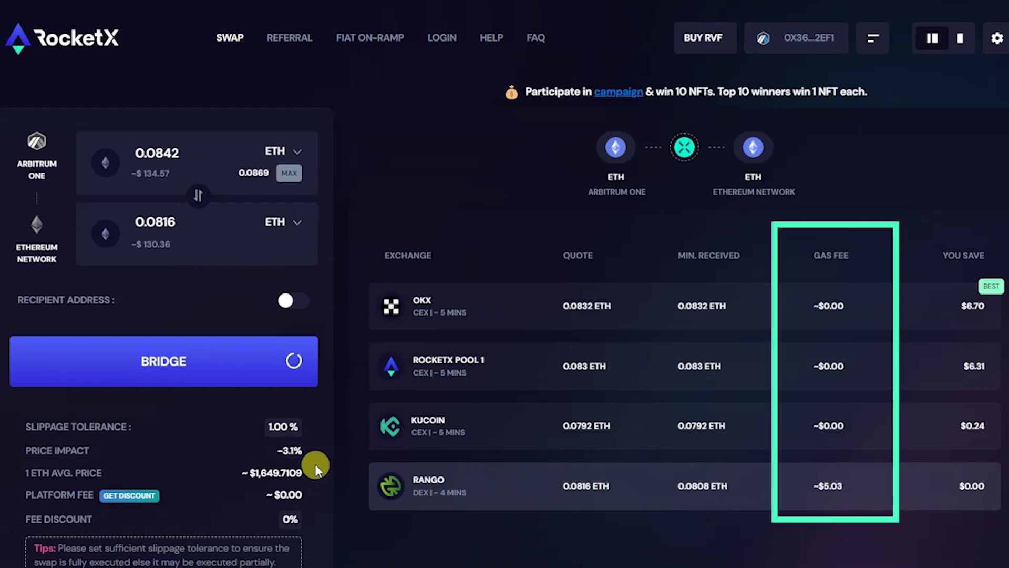
{"action": "left_click", "coordinate": [456, 442]}
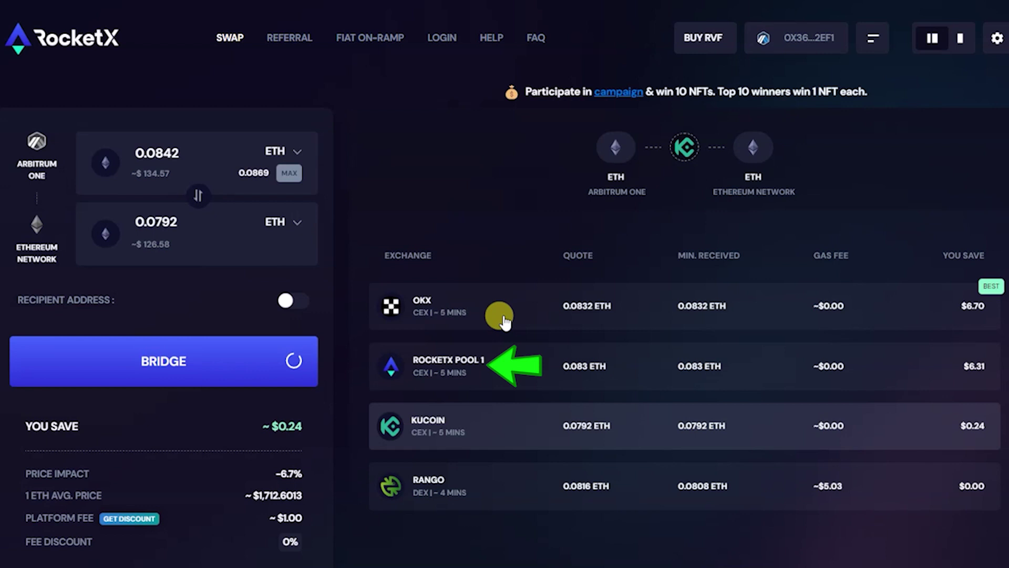
{"action": "left_click", "coordinate": [503, 318]}
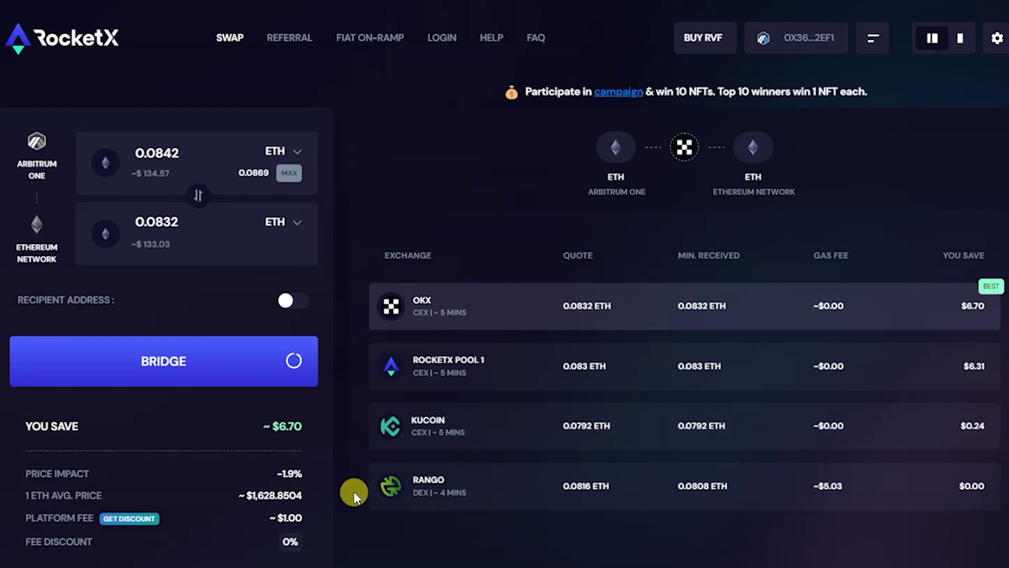
{"action": "left_click", "coordinate": [136, 520]}
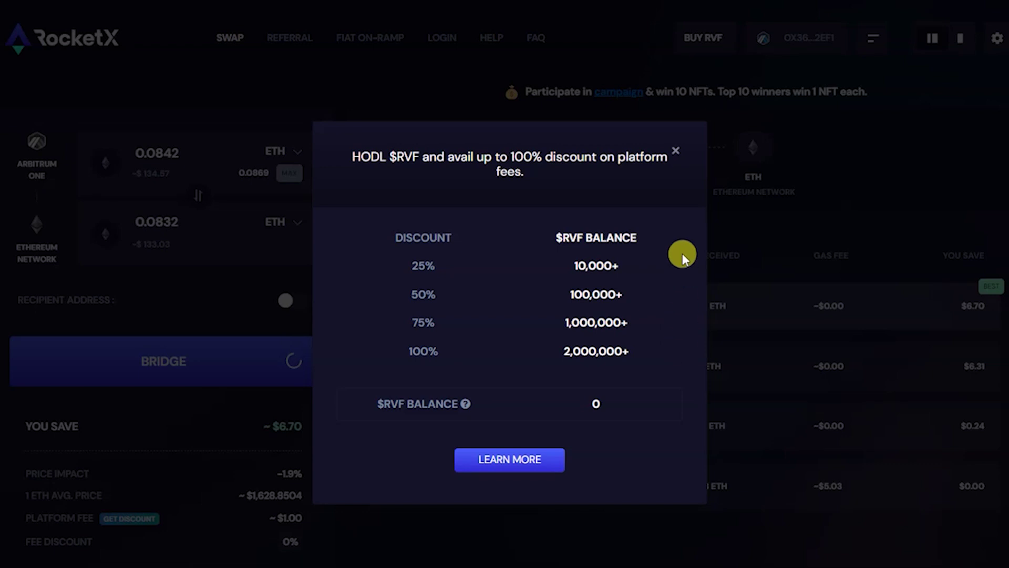
{"action": "left_click", "coordinate": [675, 152]}
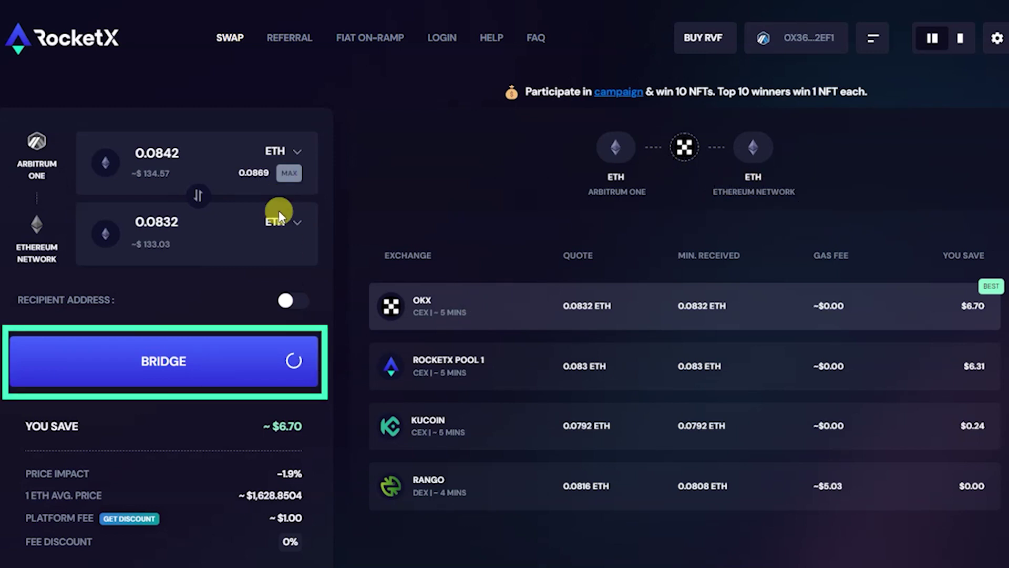
Start the bridge, agree to the terms of use, and approve the router transfer.
{"action": "left_click", "coordinate": [211, 365]}
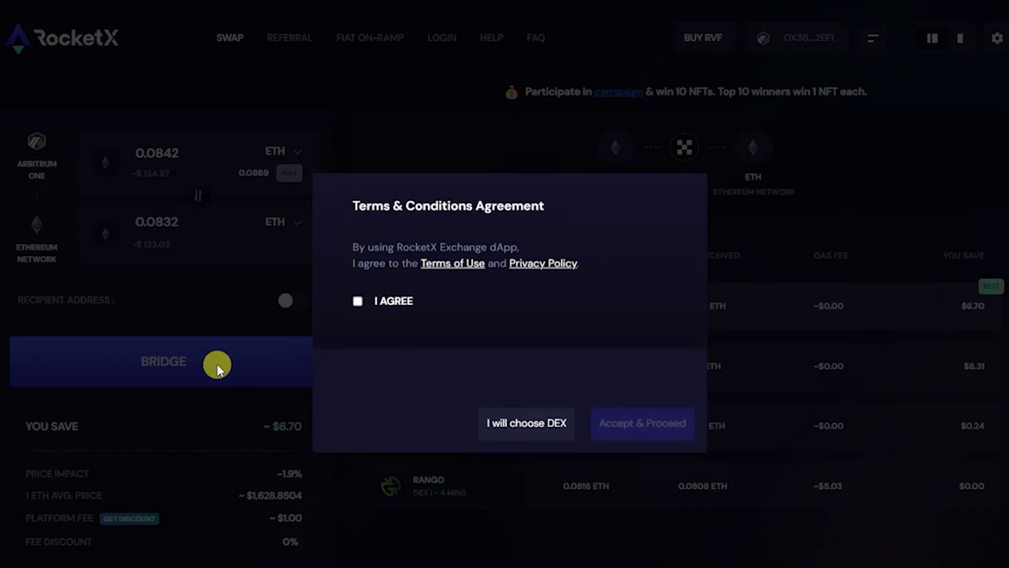
{"action": "left_click", "coordinate": [358, 303]}
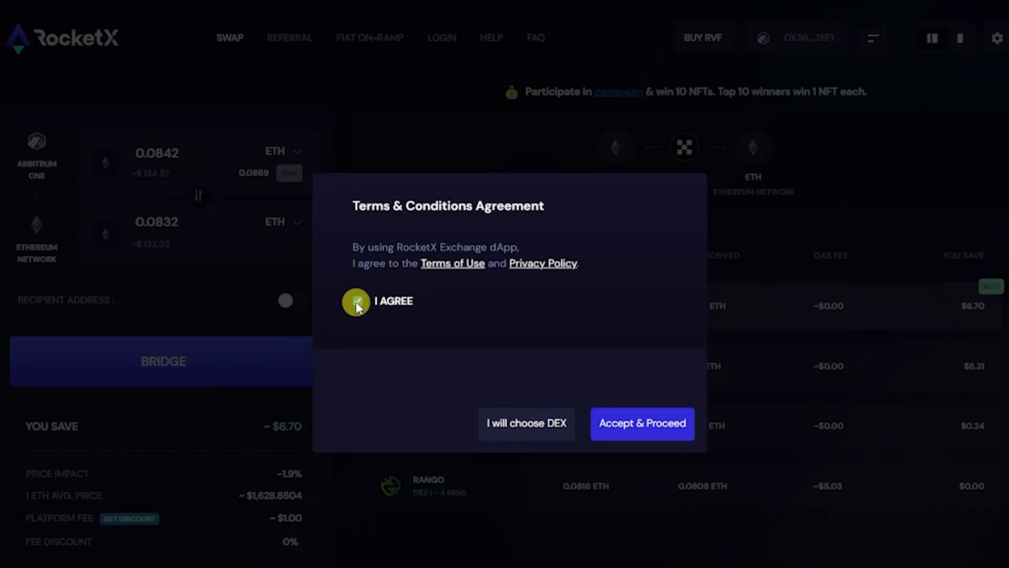
{"action": "left_click", "coordinate": [657, 439]}
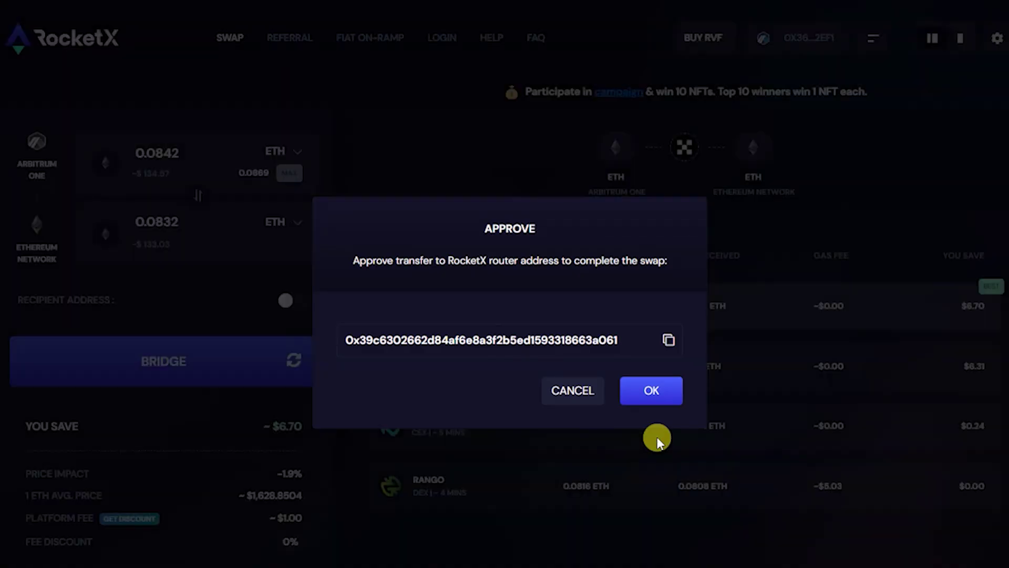
{"action": "left_click", "coordinate": [645, 394]}
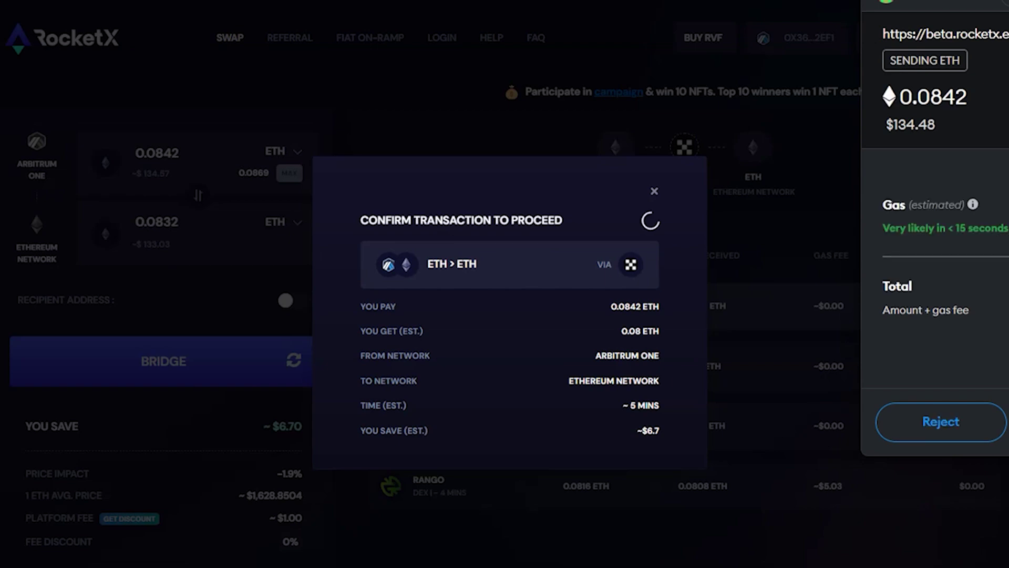
Confirm sending 0.0842 ETH from the MetaMask wallet.
{"action": "mouse_move", "coordinate": [978, 6]}
{"action": "left_mouse_down"}
{"action": "mouse_move", "coordinate": [524, 11]}
{"action": "mouse_move", "coordinate": [798, 0]}
{"action": "left_mouse_up"}
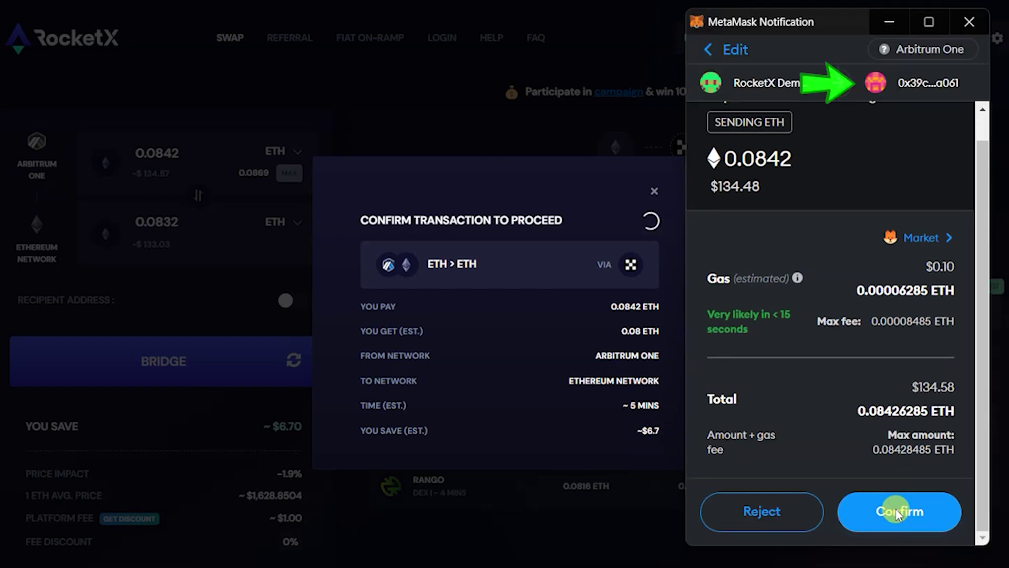
{"action": "left_click", "coordinate": [895, 509]}
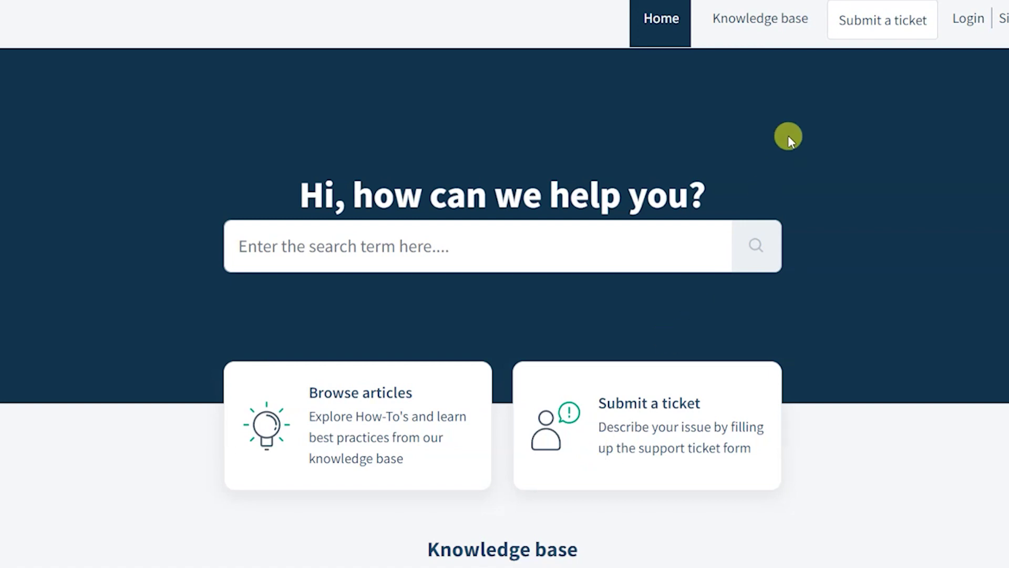
{"action": "left_click", "coordinate": [866, 26]}
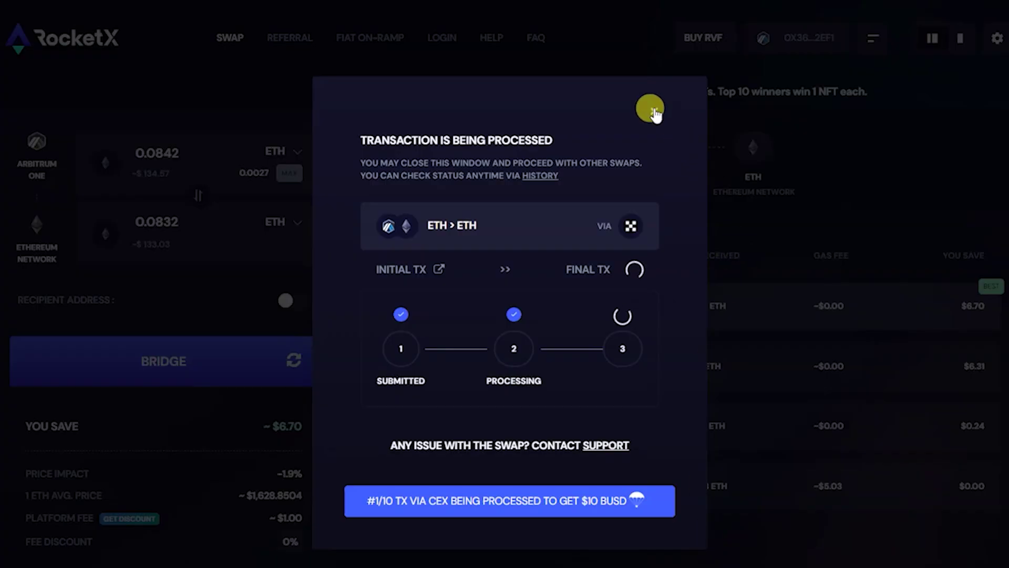
Find the 0.0842 ETH bridge in the transaction history and view its final transaction on Etherscan.
{"action": "left_click", "coordinate": [654, 110]}
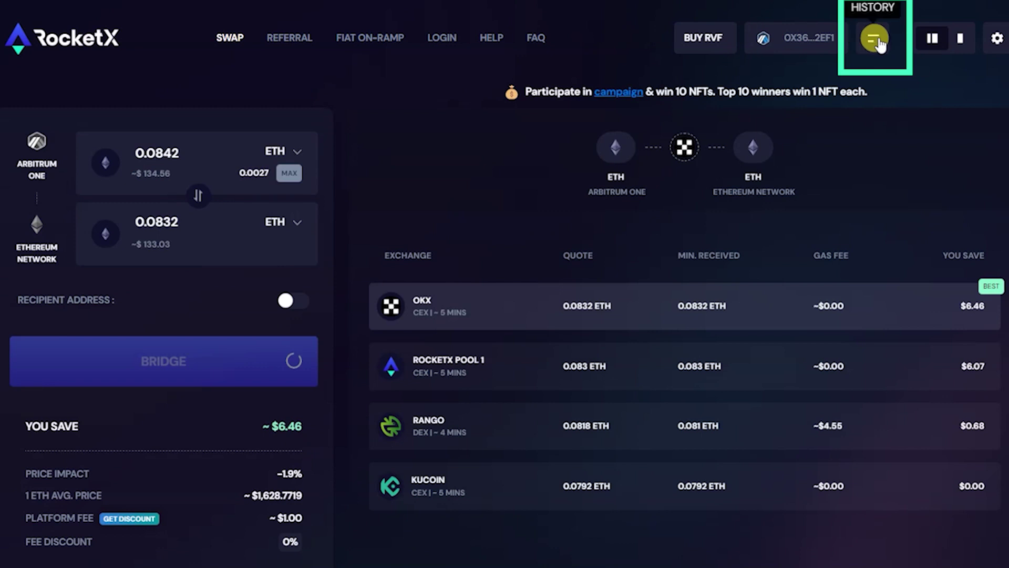
{"action": "left_click", "coordinate": [874, 39]}
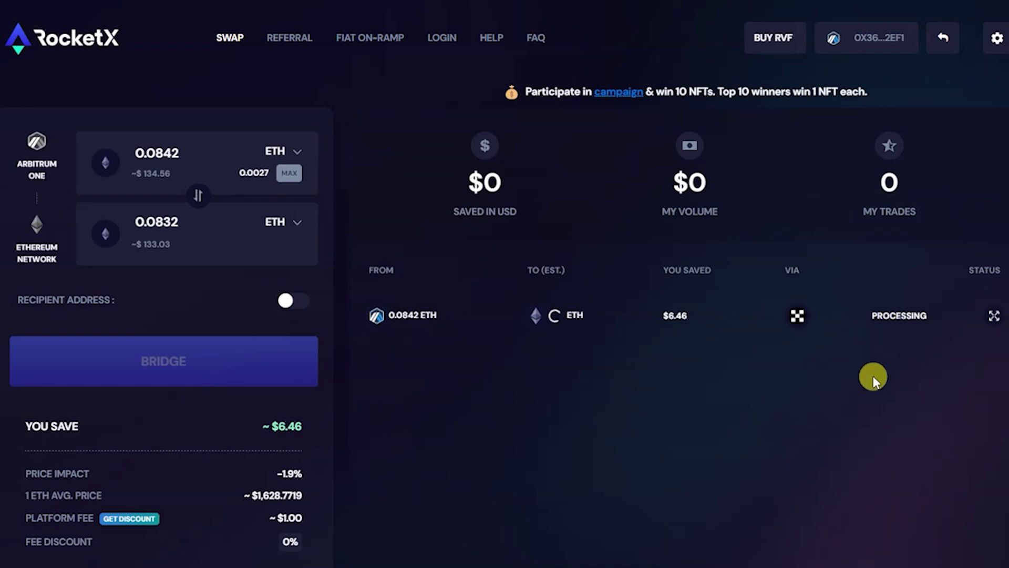
{"action": "left_click", "coordinate": [916, 317]}
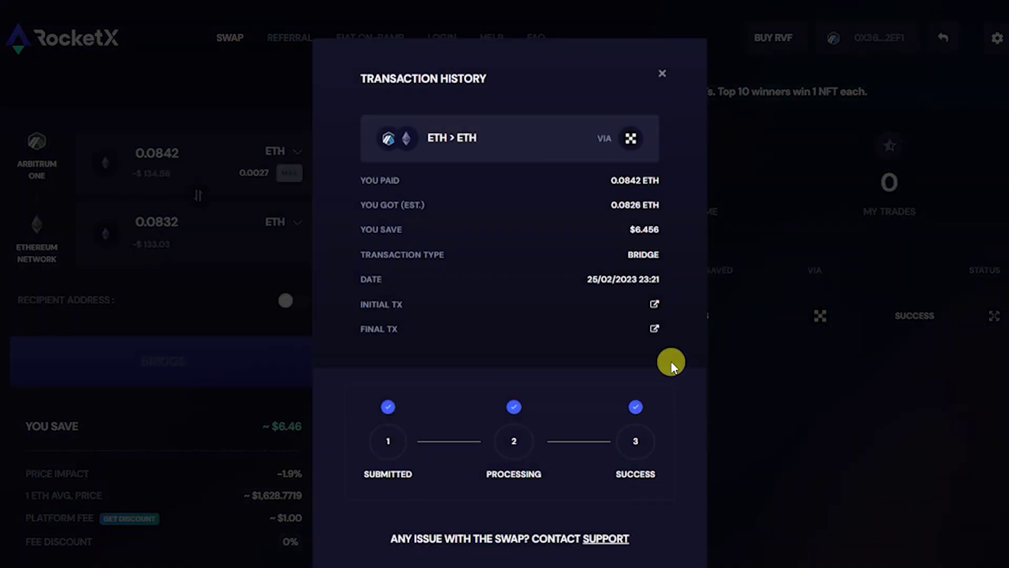
{"action": "left_click", "coordinate": [654, 329]}
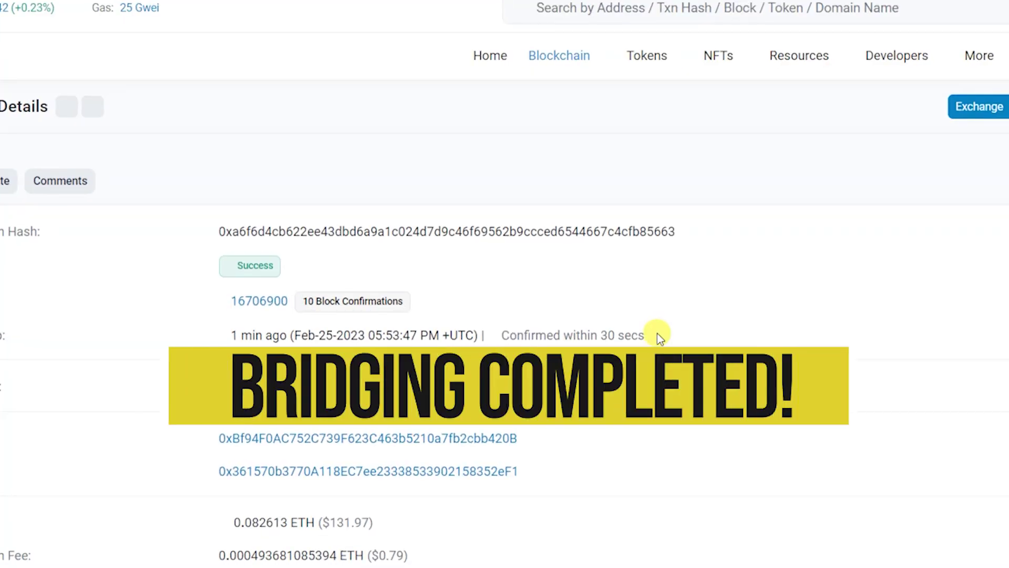